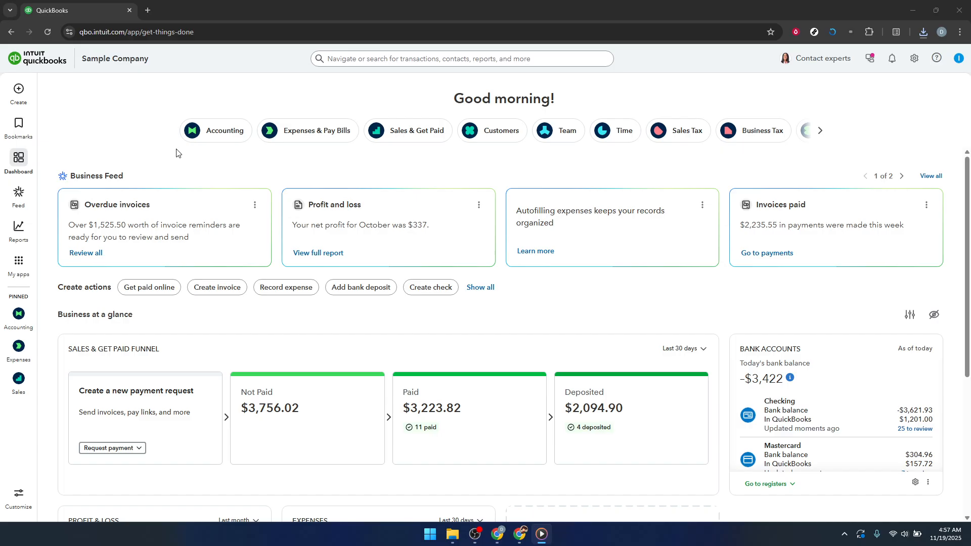
Start a new estimate style from the company's custom form styles list.
click(910, 62)
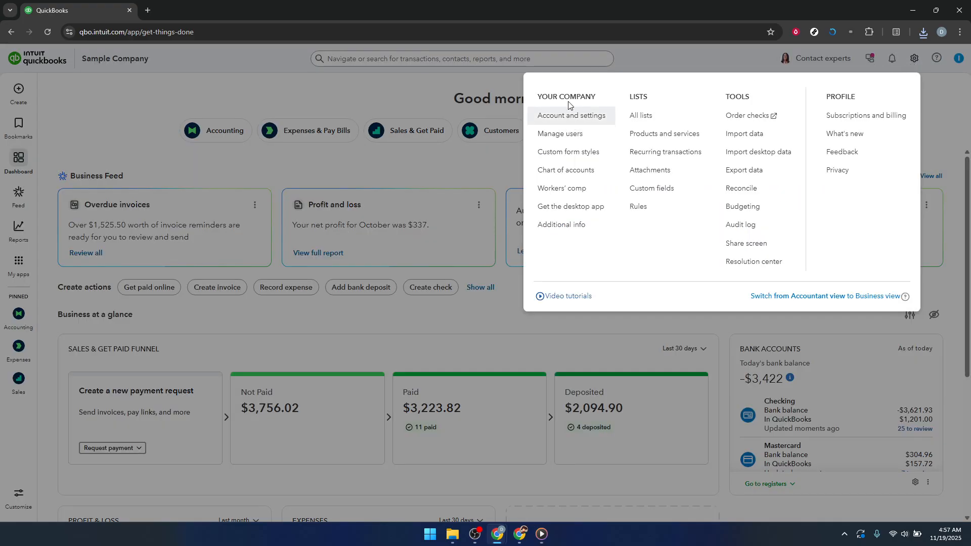
click(569, 154)
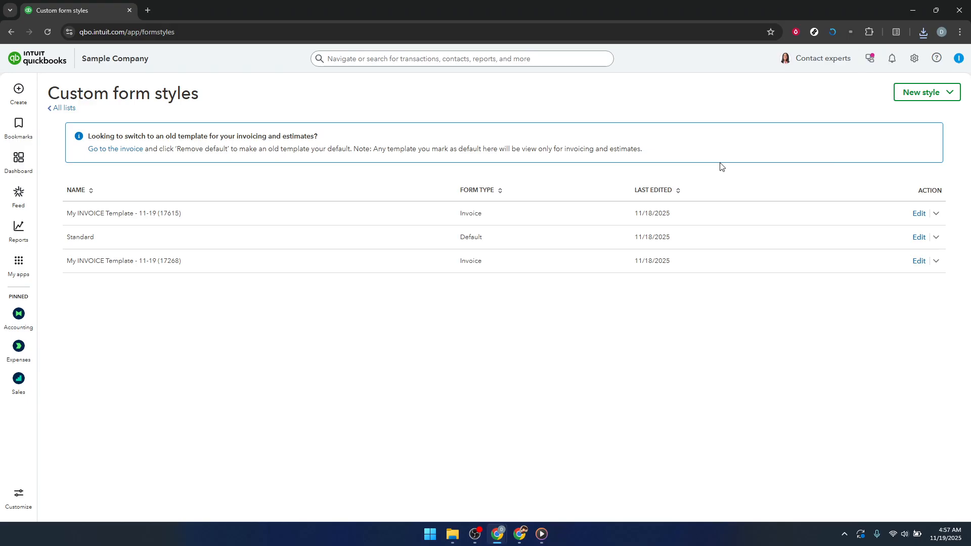
click(933, 95)
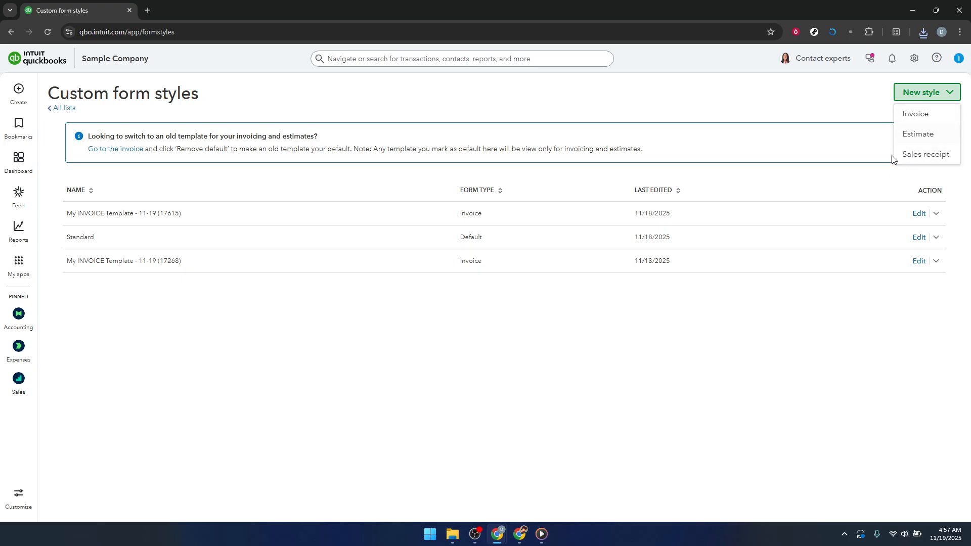
click(922, 142)
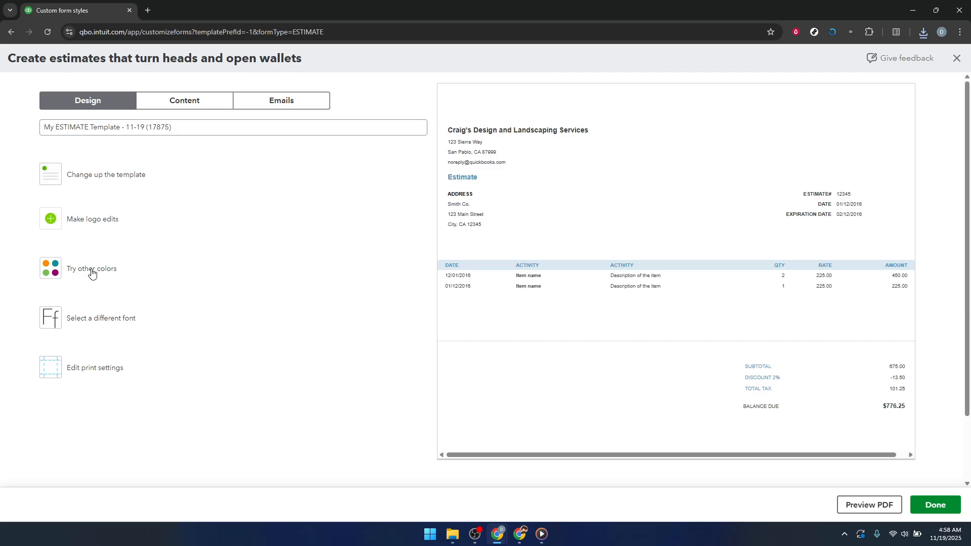
View the logo options for the estimate template and close the logo dialog without adding one.
click(91, 217)
click(74, 228)
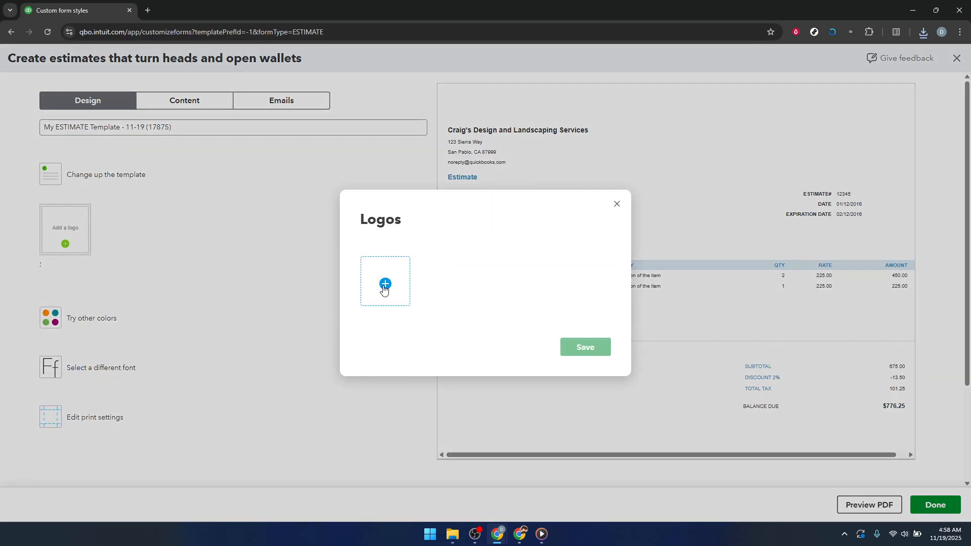
click(616, 205)
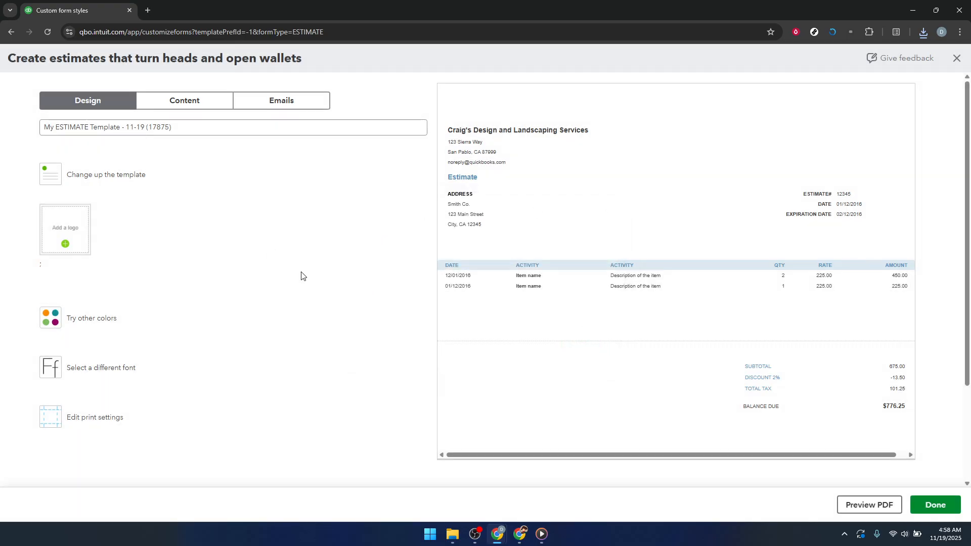
Try several accent colors on the estimate template, including dark green, dark red and pink, and settle on light blue.
click(100, 321)
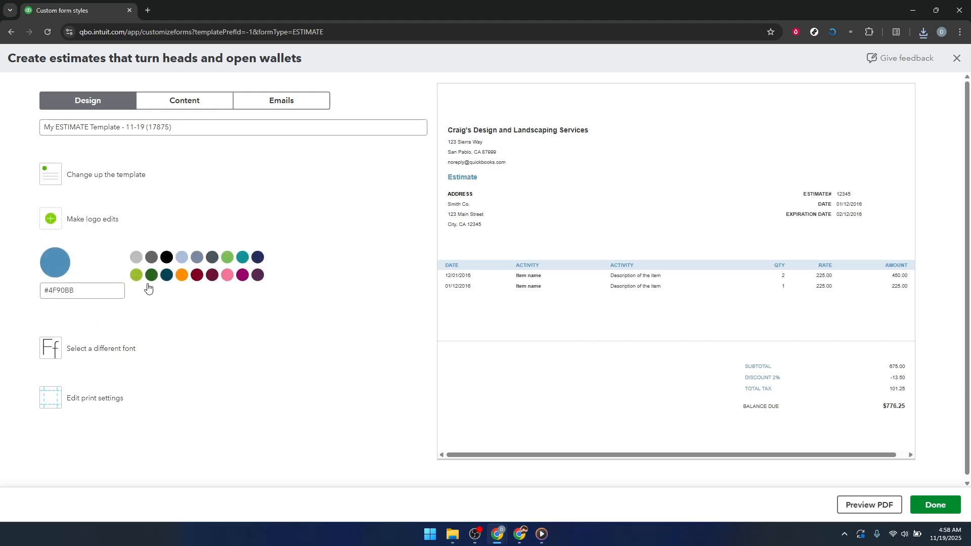
click(151, 277)
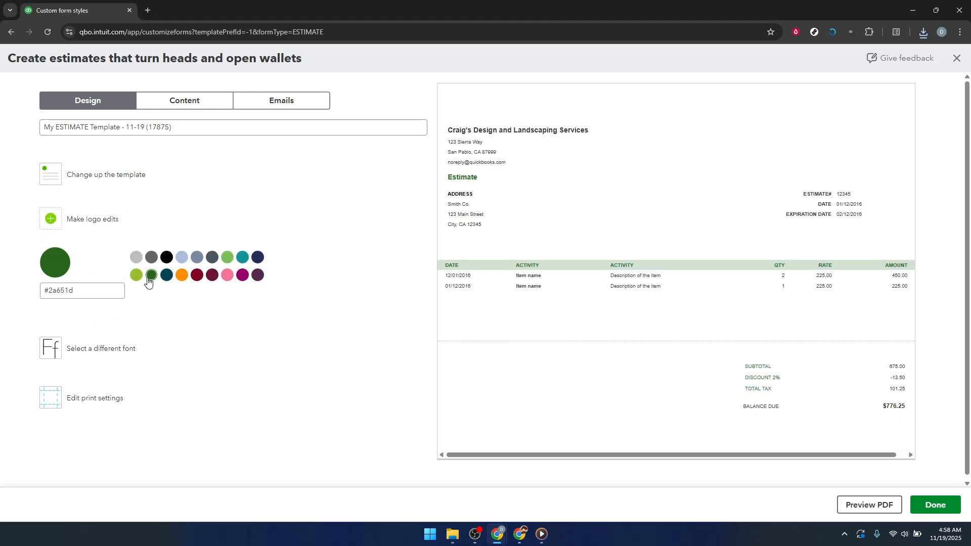
click(183, 276)
click(197, 276)
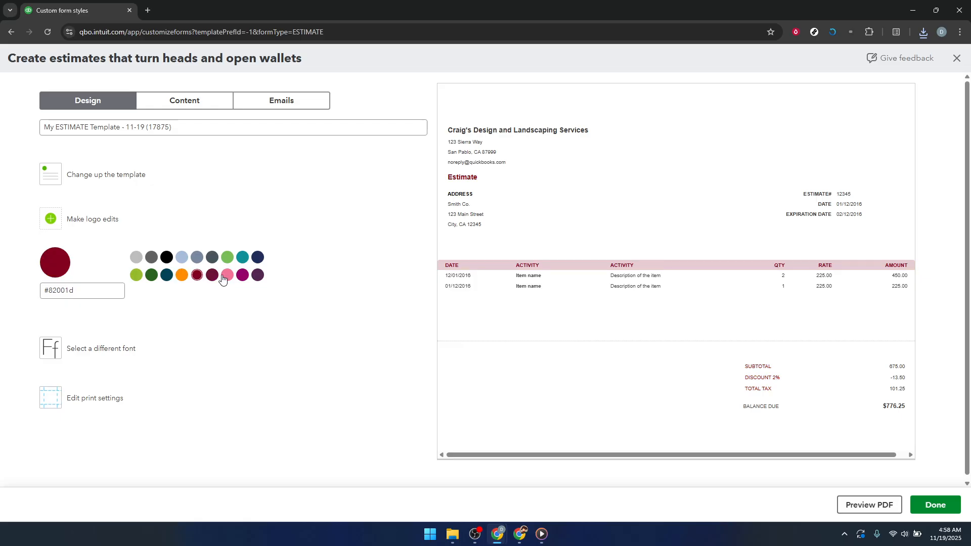
click(227, 277)
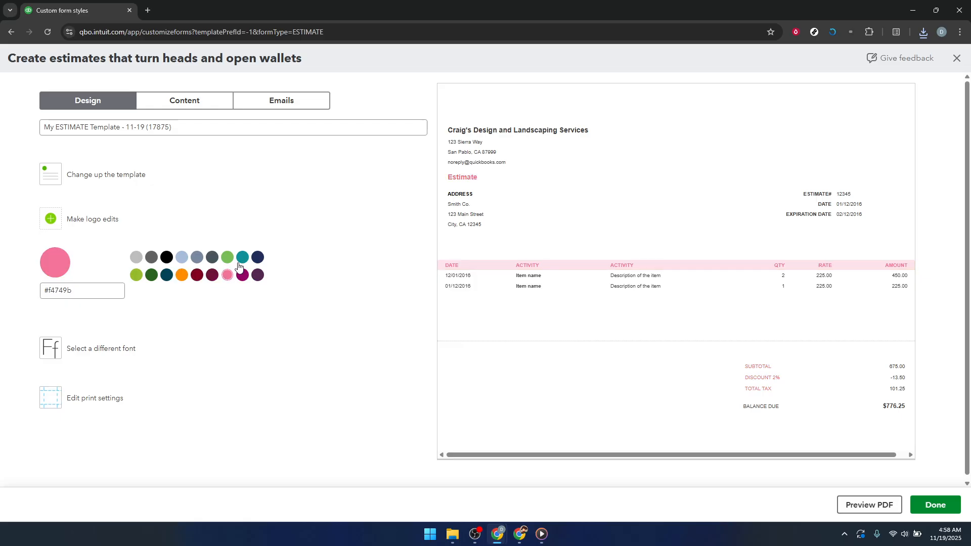
click(196, 258)
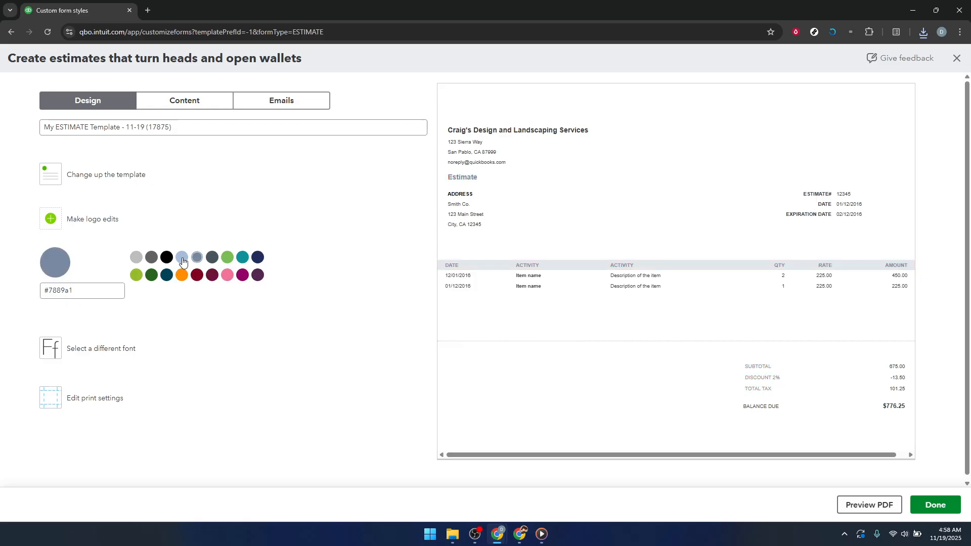
click(182, 258)
Try the Courier font on the estimate template and switch back to Helvetica.
click(232, 324)
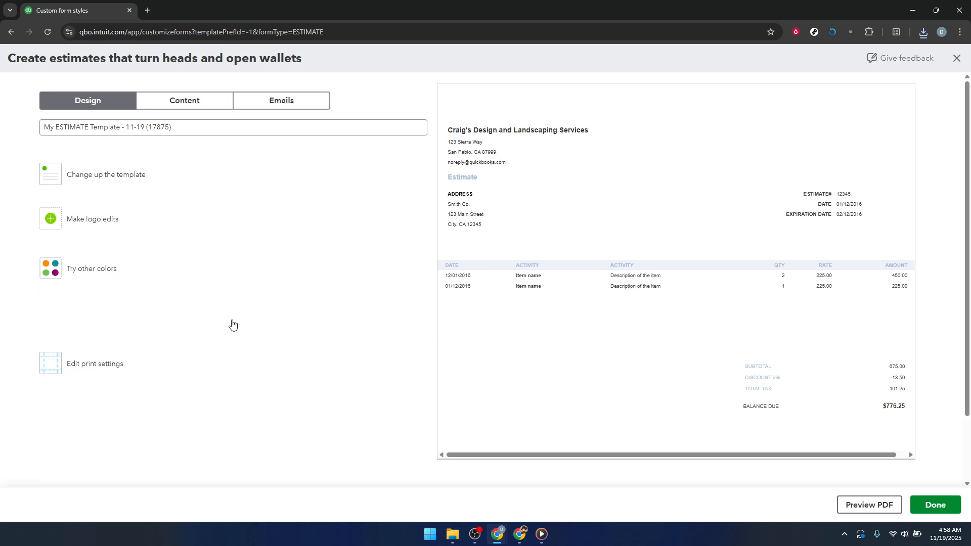
click(83, 310)
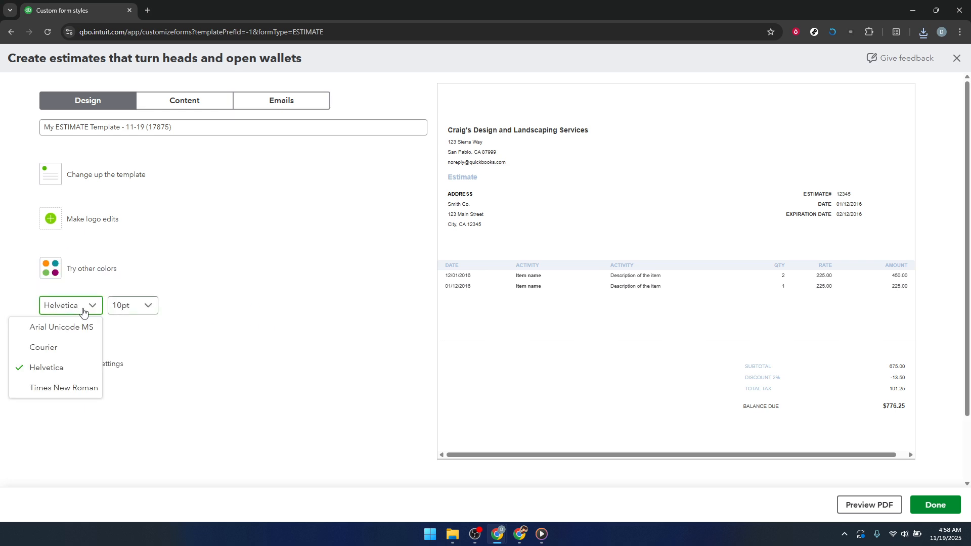
click(71, 348)
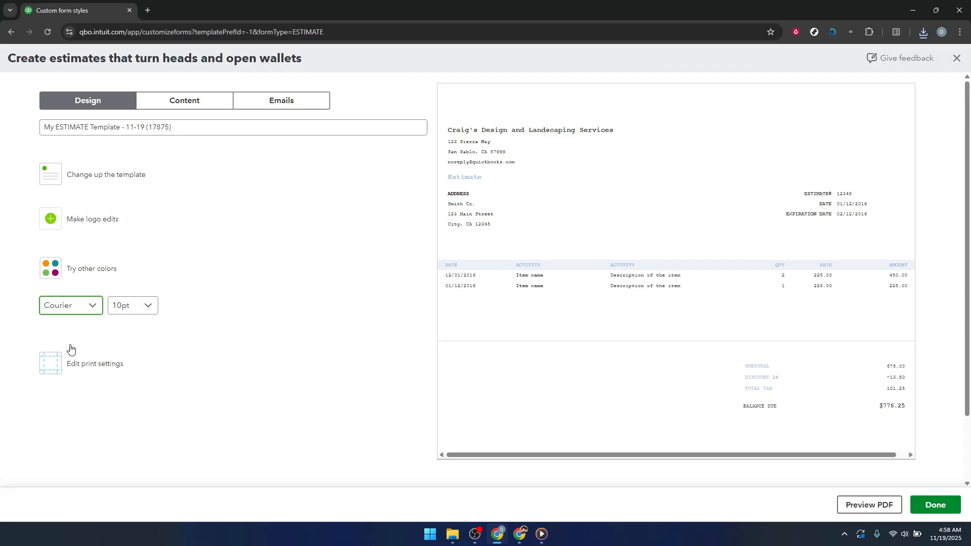
click(69, 309)
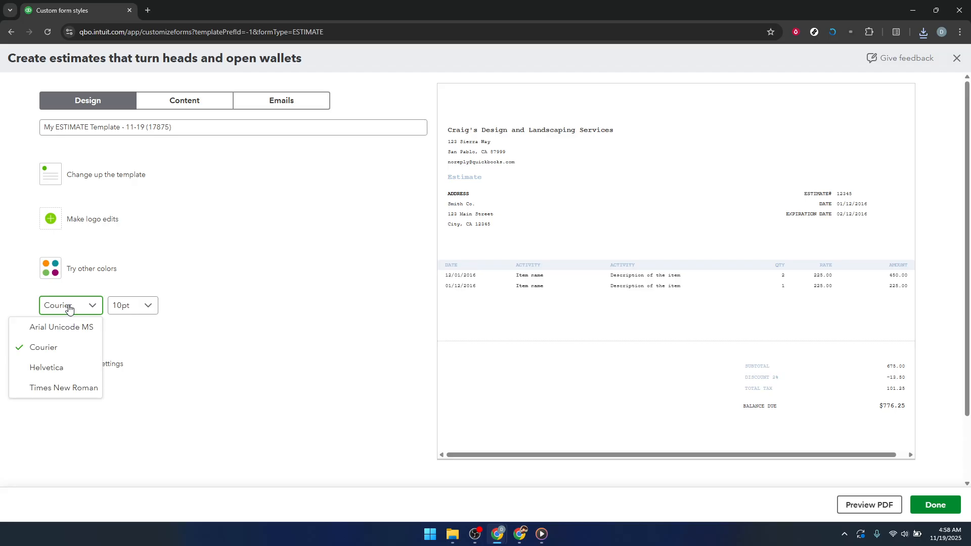
click(51, 368)
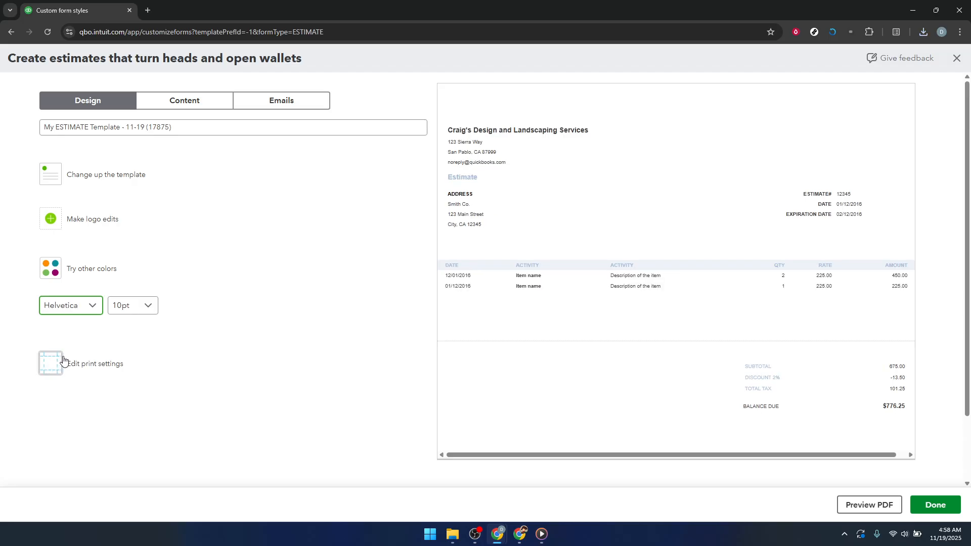
Review the template's print settings and the header and activity table sections of its content.
click(108, 365)
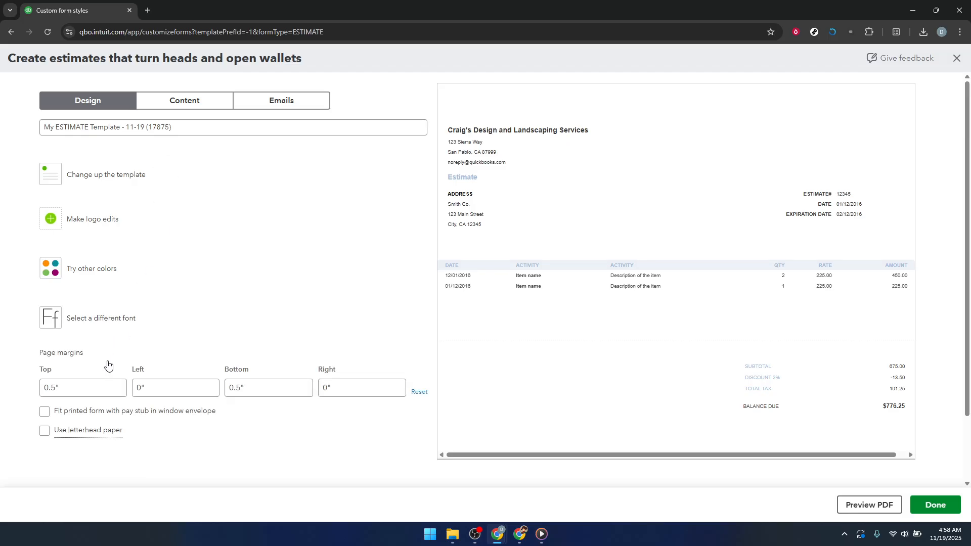
click(166, 101)
click(470, 169)
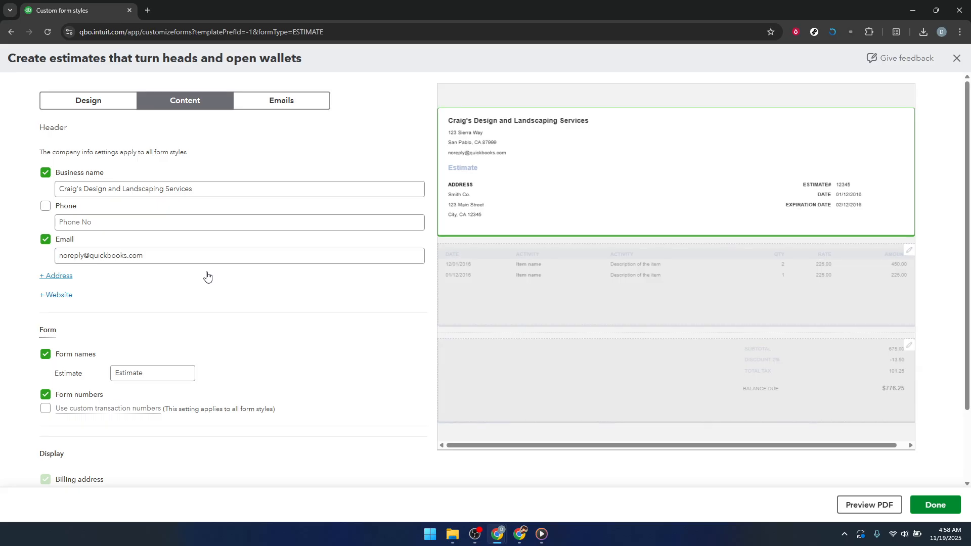
click(908, 257)
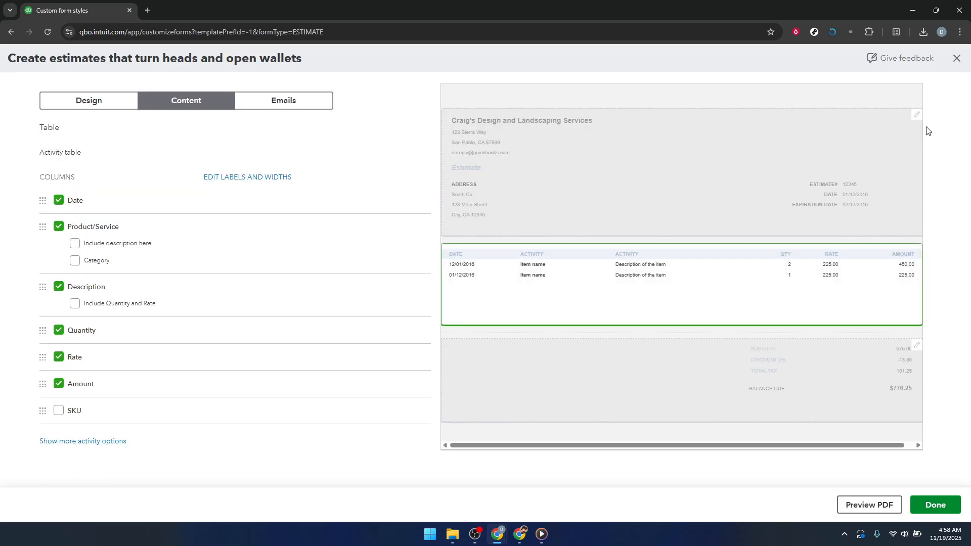
click(917, 116)
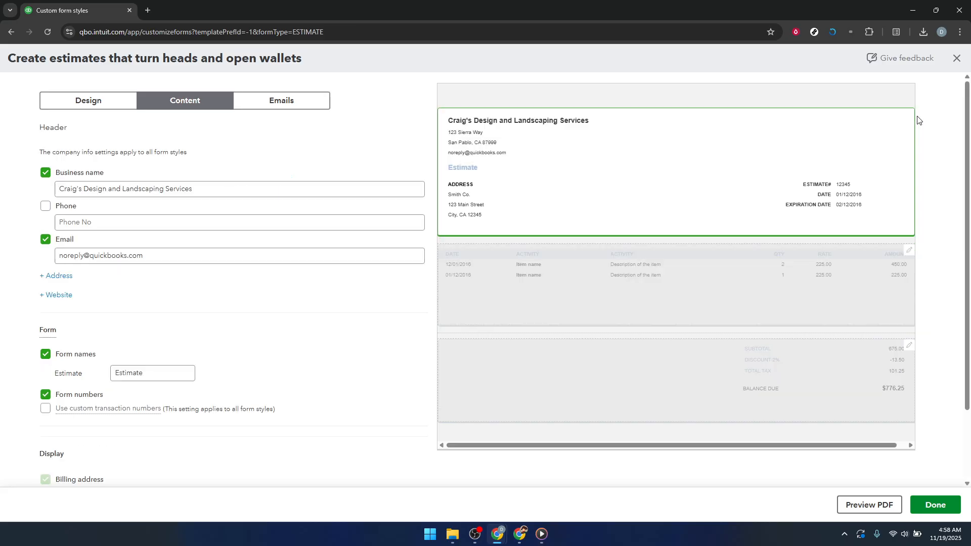
Examine the header's business name, phone and email fields along with the form, display and custom field options.
click(169, 254)
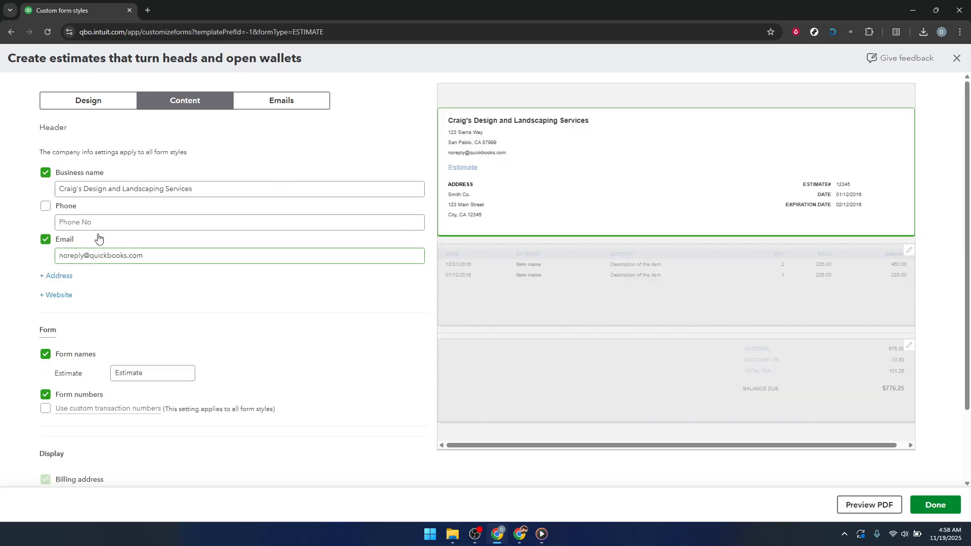
click(141, 189)
click(124, 224)
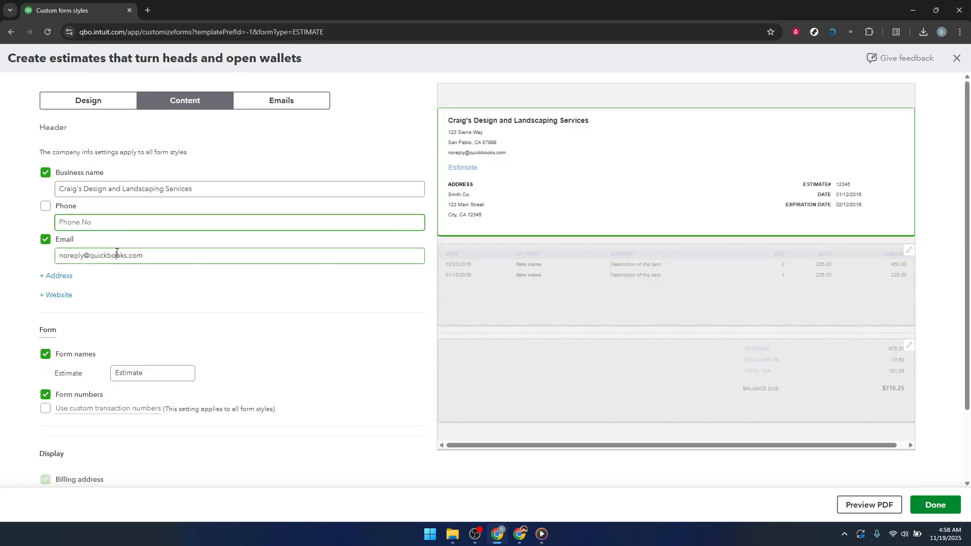
click(117, 251)
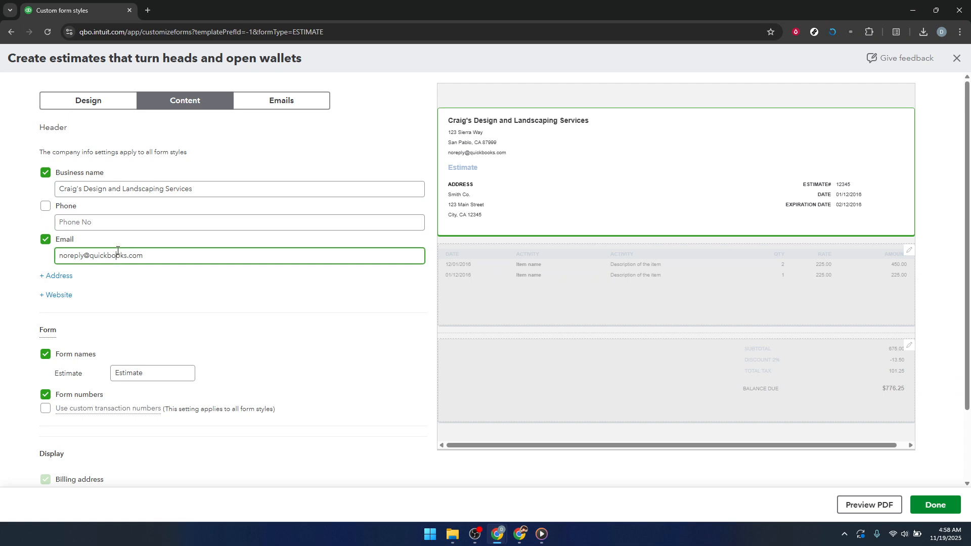
click(47, 209)
click(48, 208)
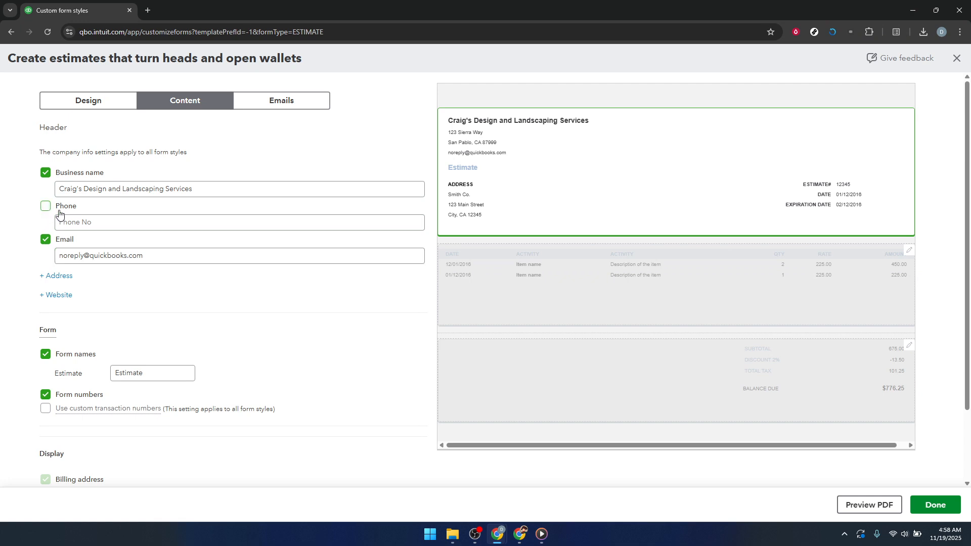
scroll(159, 245, down, 2)
scroll(256, 290, up, 2)
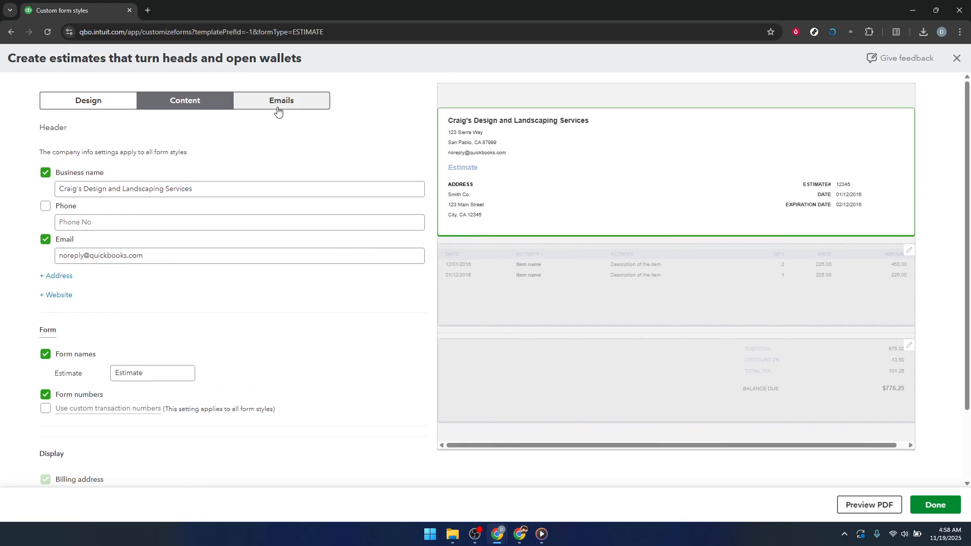
scroll(241, 231, down, 2)
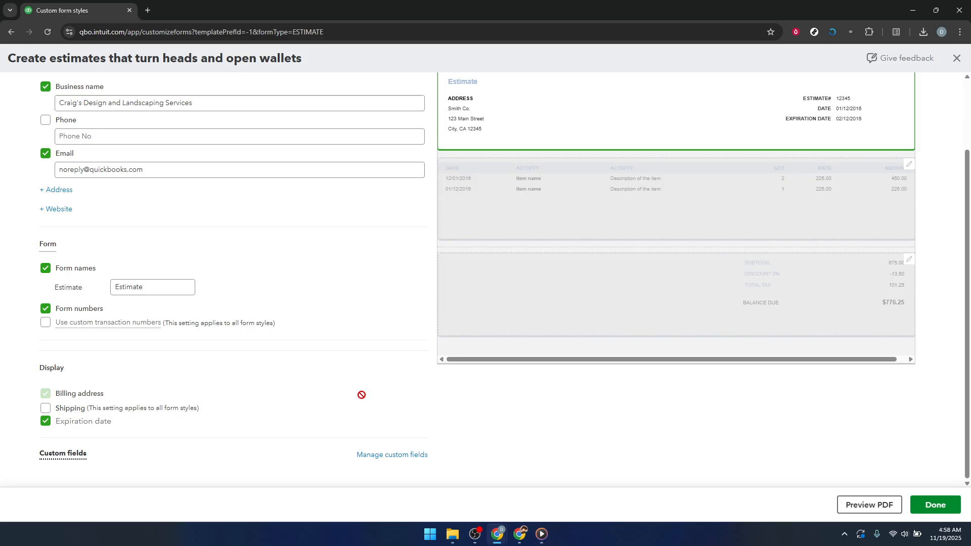
mouse_move(46, 453)
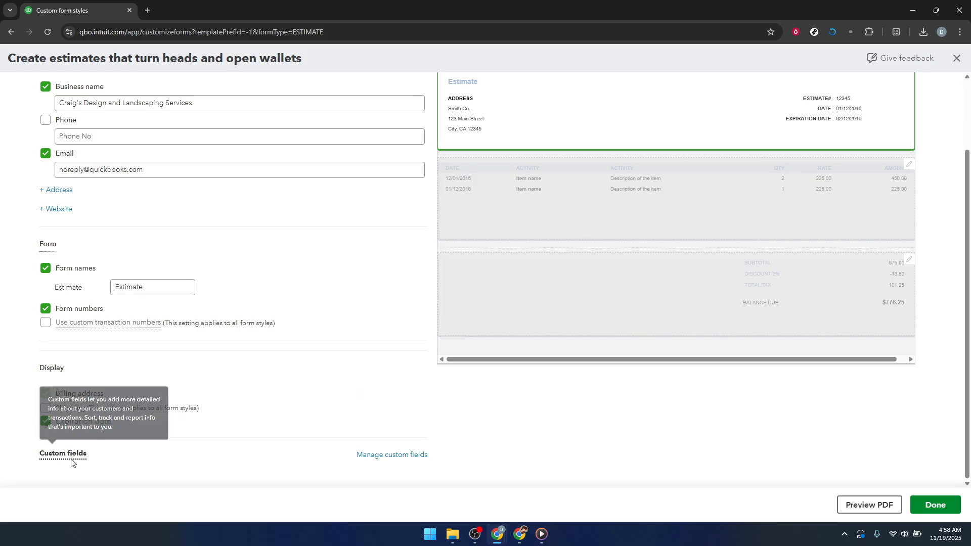
scroll(343, 282, up, 2)
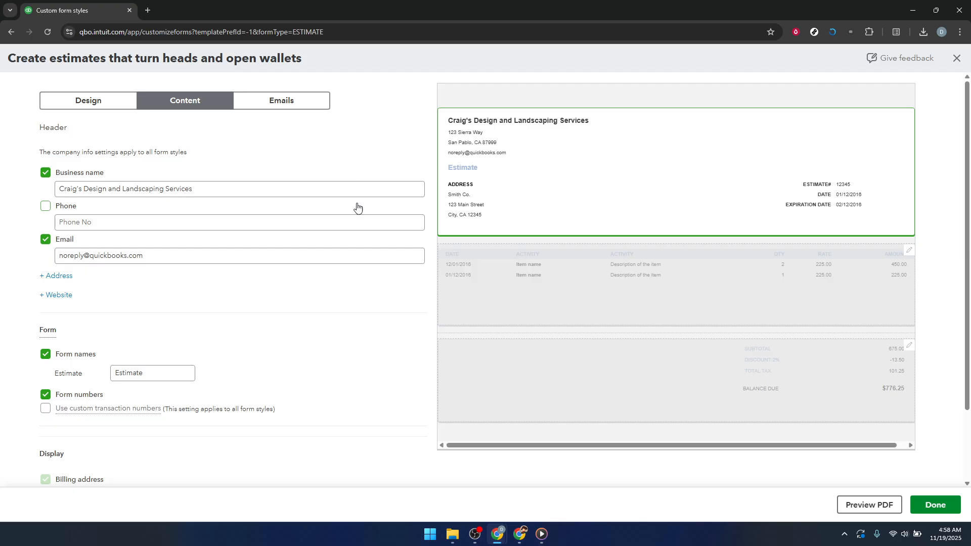
Review the estimate's email settings and the standard message to the customer.
click(303, 107)
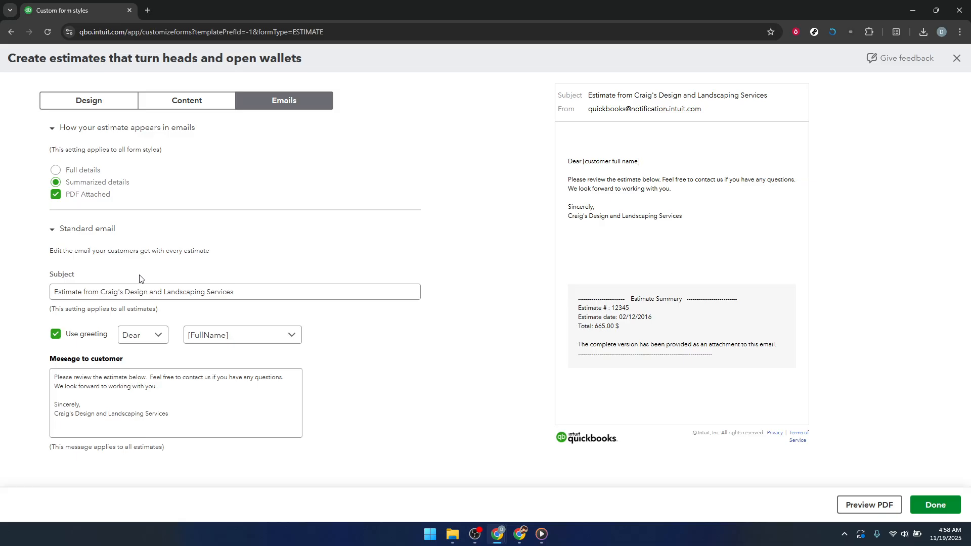
click(189, 396)
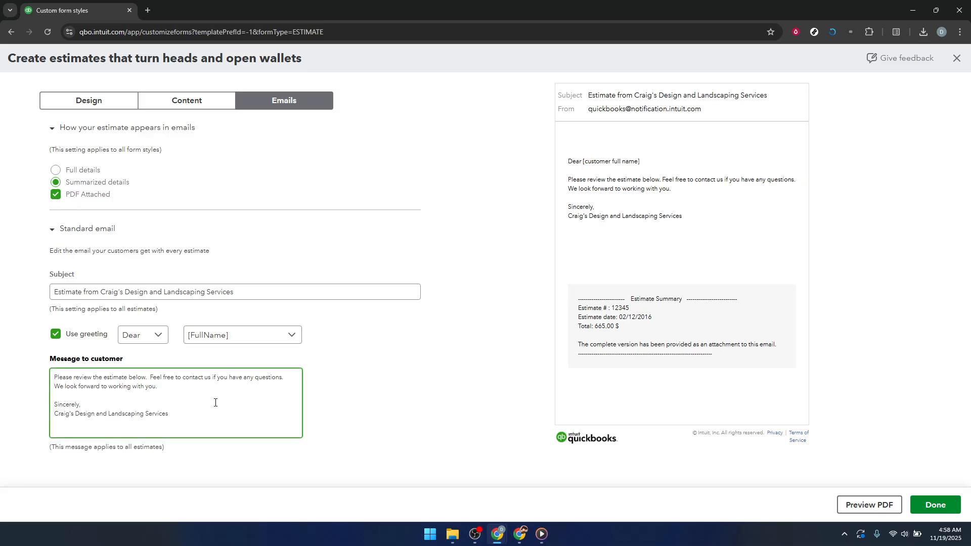
drag(226, 418, 127, 394)
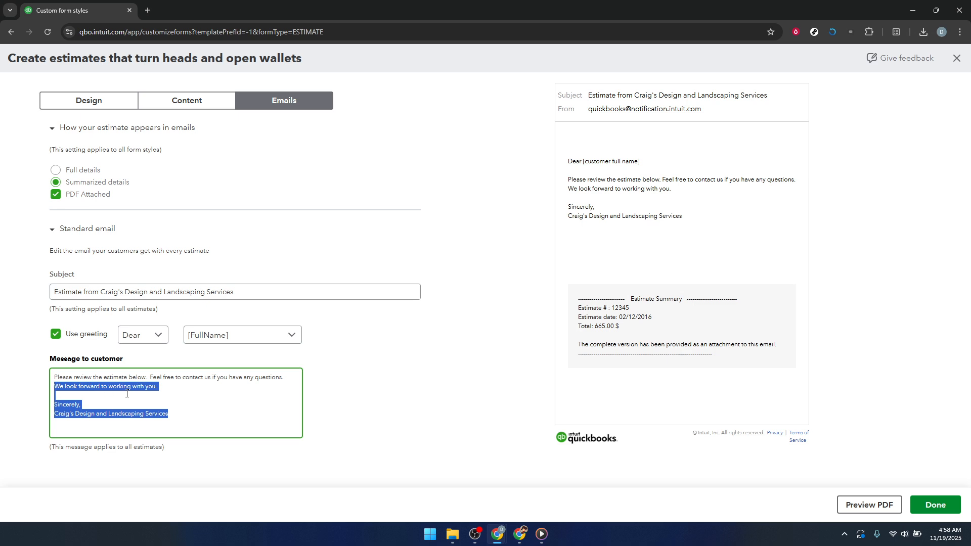
click(223, 404)
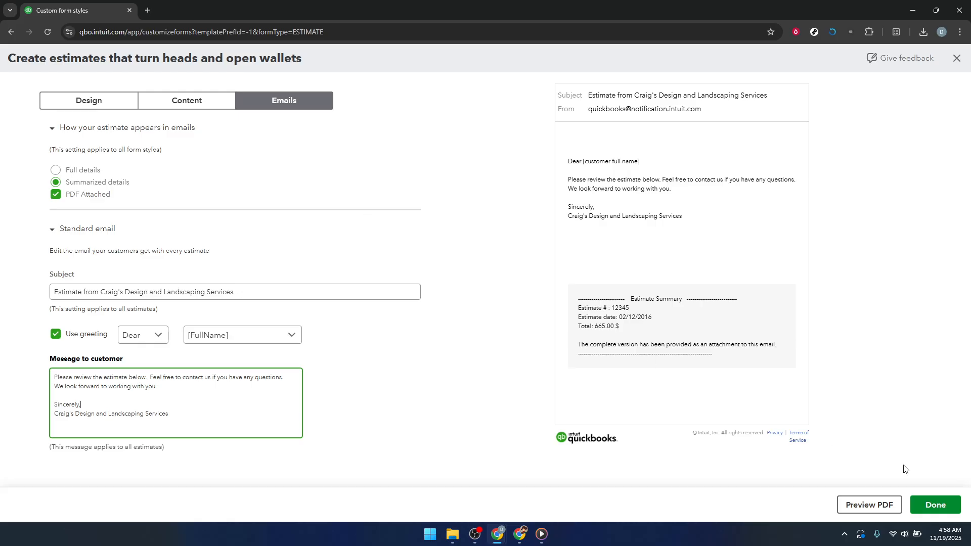
Save the estimate template and leave the editor, choosing to exit without saving when asked about changes.
click(926, 500)
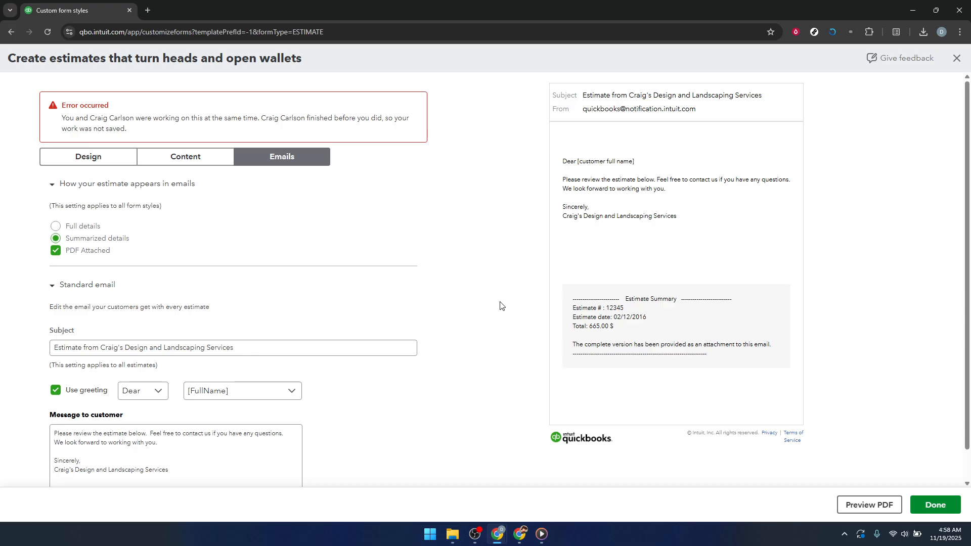
click(956, 57)
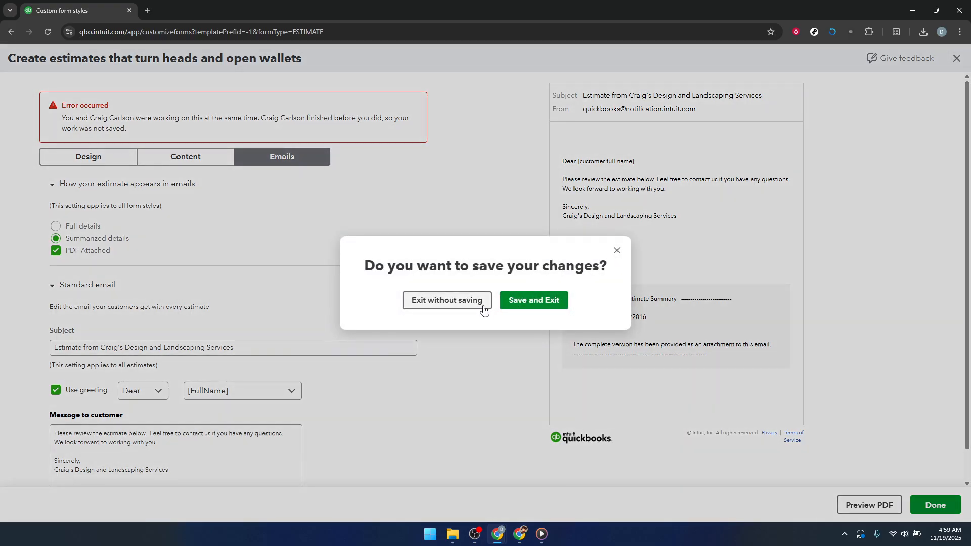
click(463, 303)
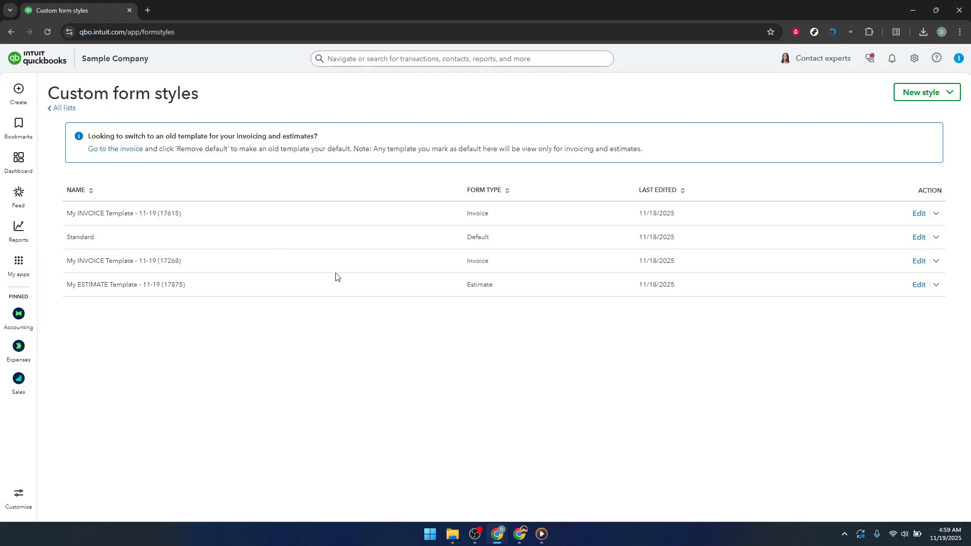